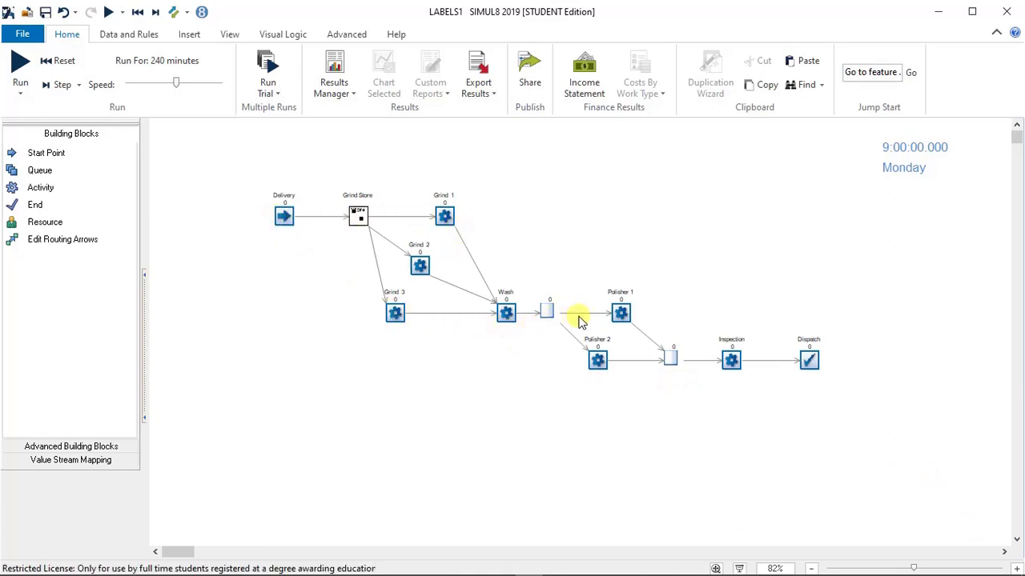
# Step: Zoom the canvas from 82% to 100% so the Delivery-to-Dispatch model appears larger
pyautogui.scroll(1, 201, 141)
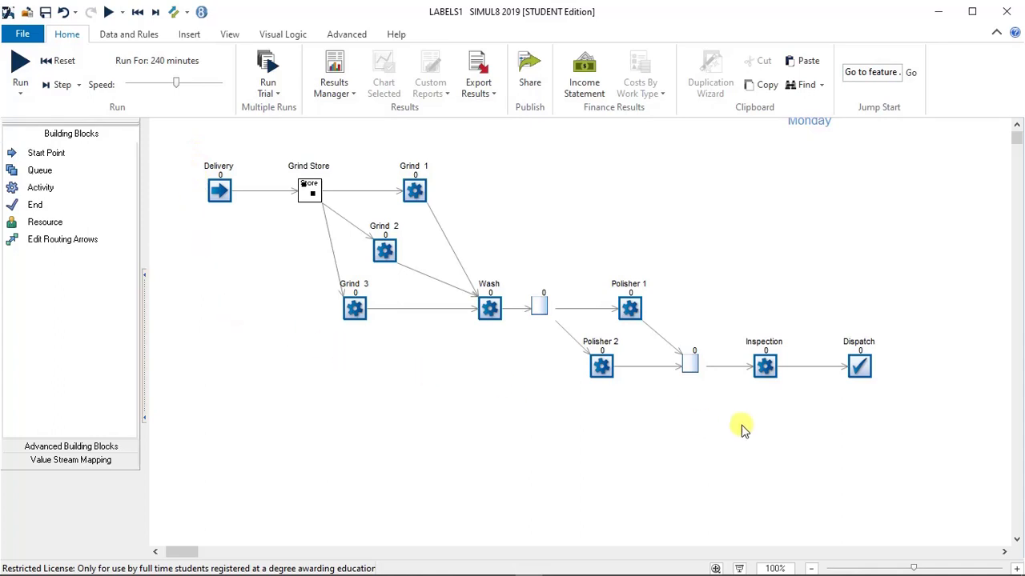
# Step: Open the model's Image Library and browse to the WorkItems library folder
pyautogui.click(228, 36)
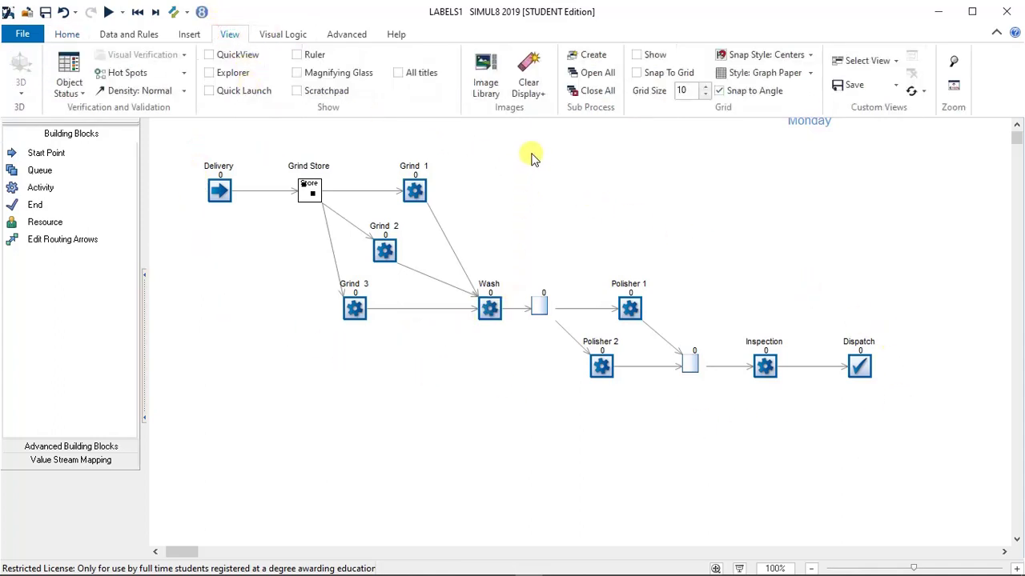
pyautogui.click(486, 80)
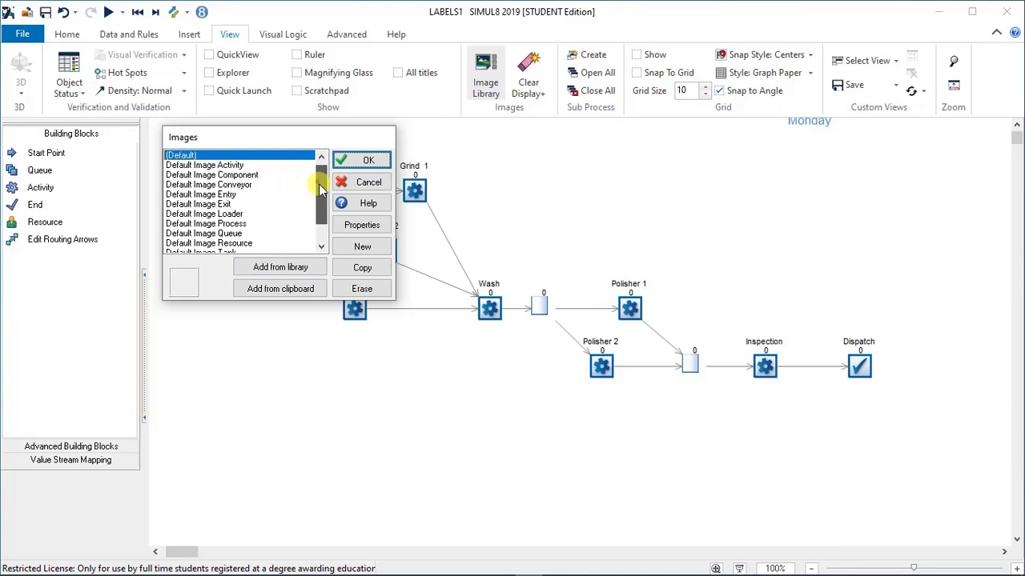
pyautogui.moveTo(319, 184); pyautogui.dragTo(321, 201)
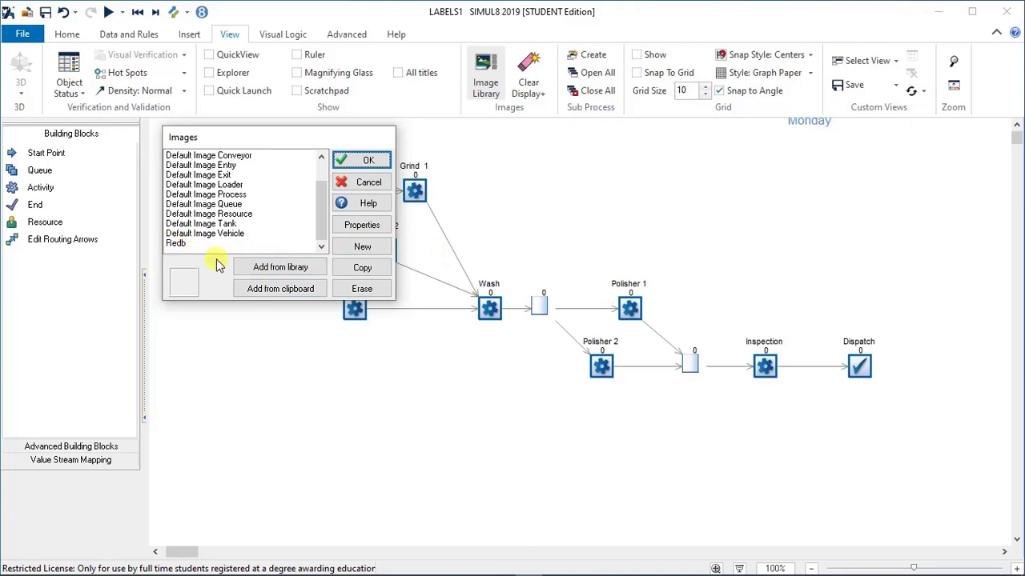
pyautogui.click(275, 267)
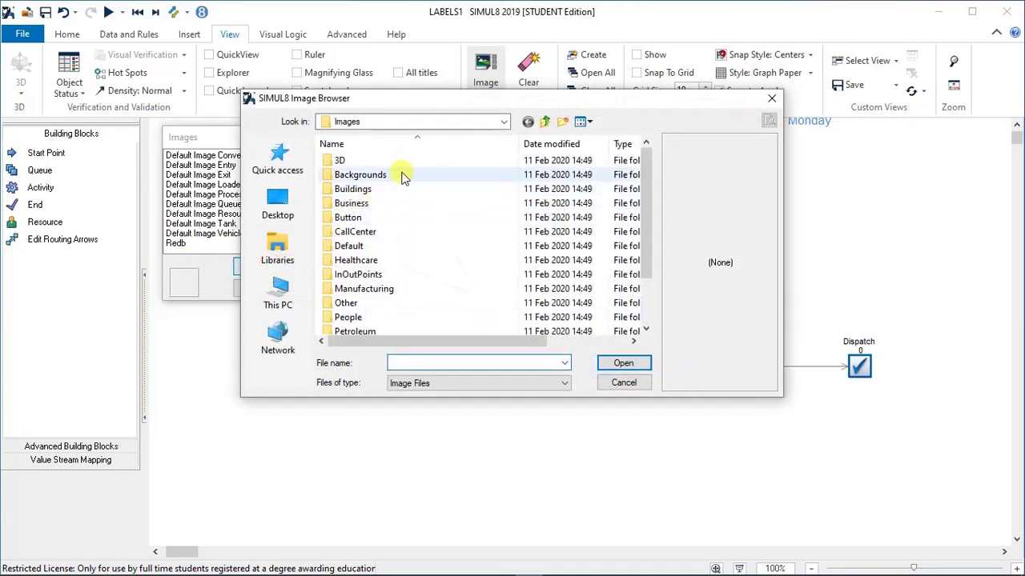
pyautogui.scroll(-2, 486, 241)
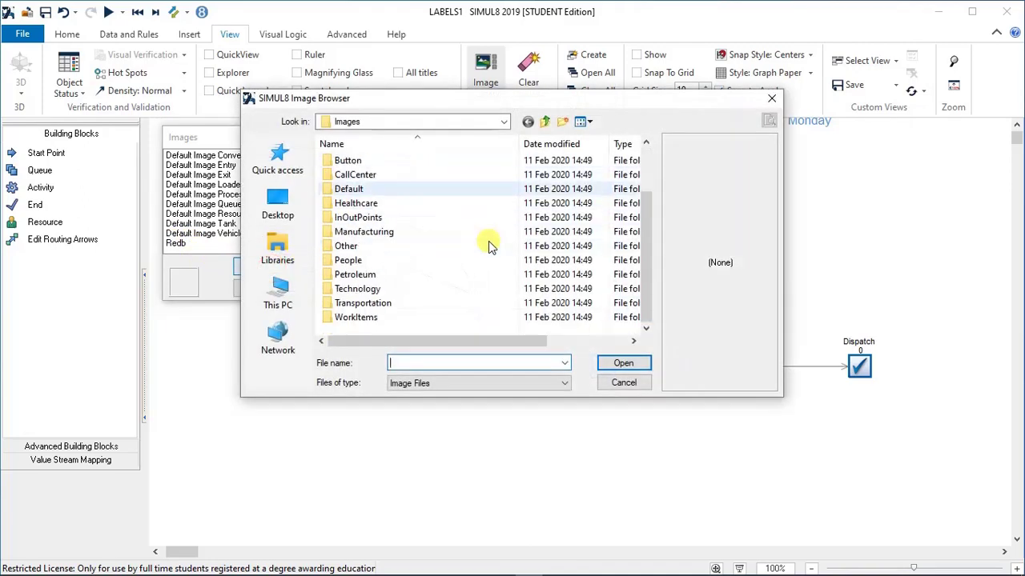
pyautogui.doubleClick(402, 320)
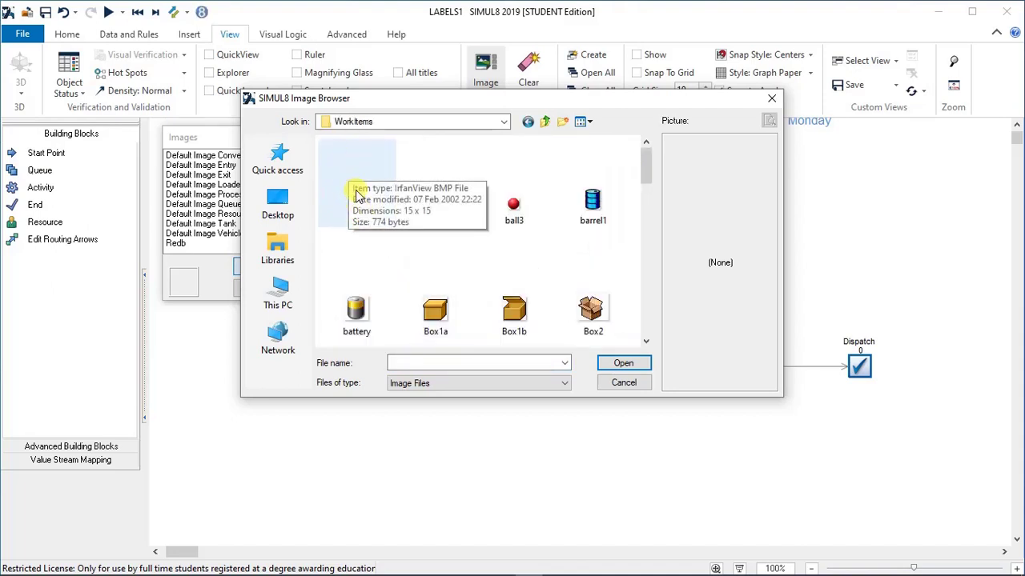
# Step: Add the green ball1 and grey ball2 images to the model, then select Ball1
pyautogui.click(343, 207)
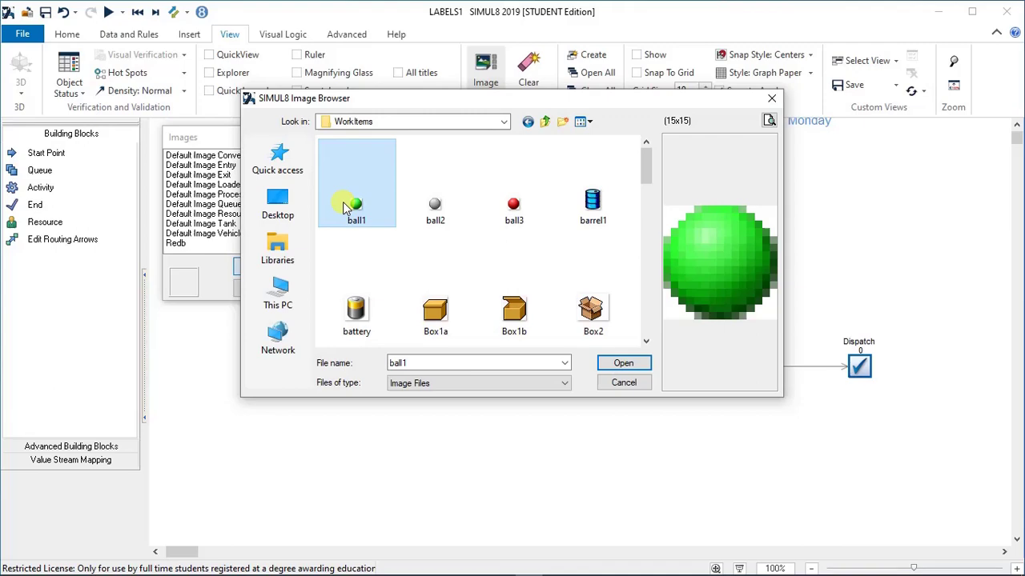
pyautogui.click(617, 362)
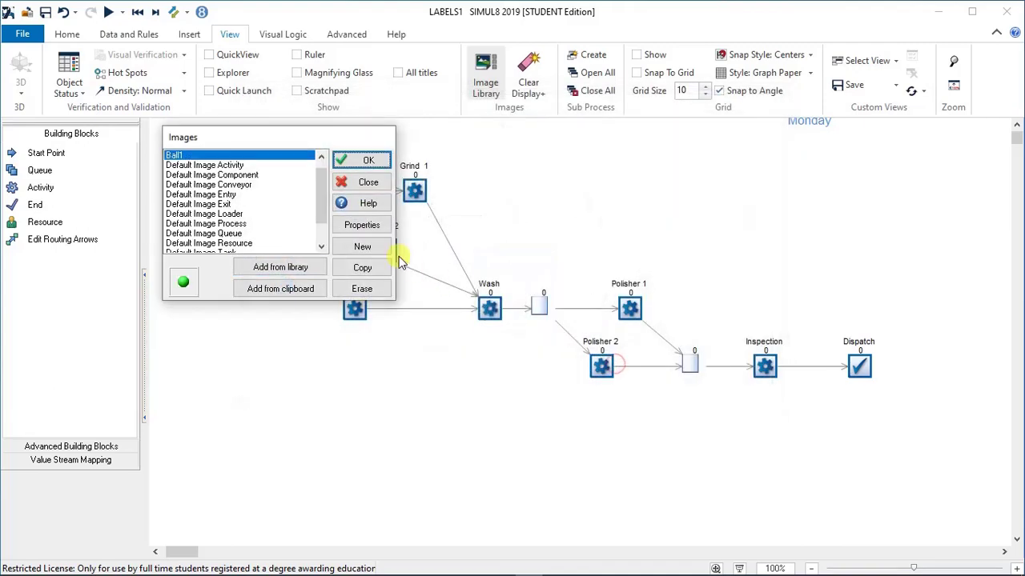
pyautogui.click(303, 268)
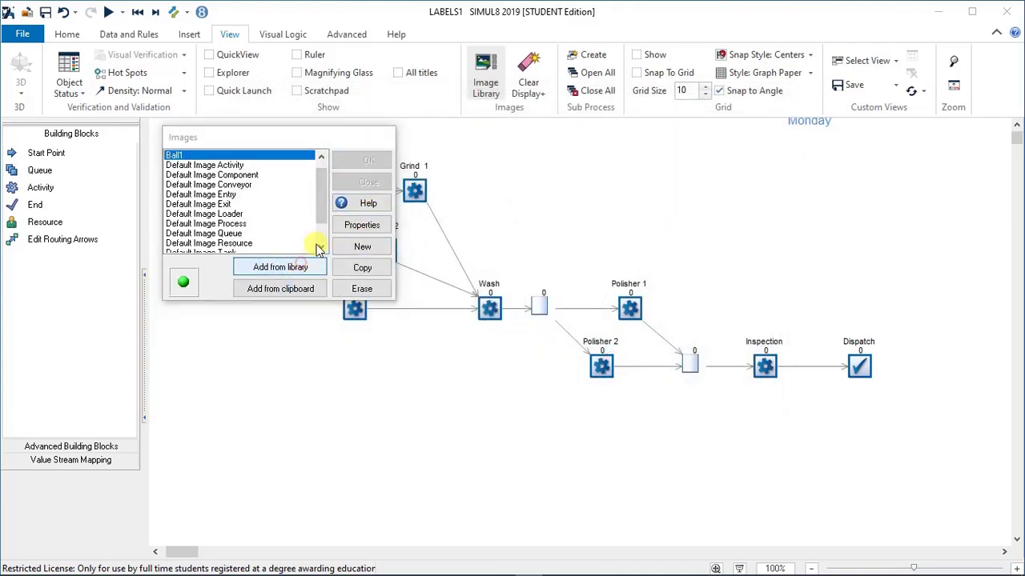
pyautogui.click(437, 216)
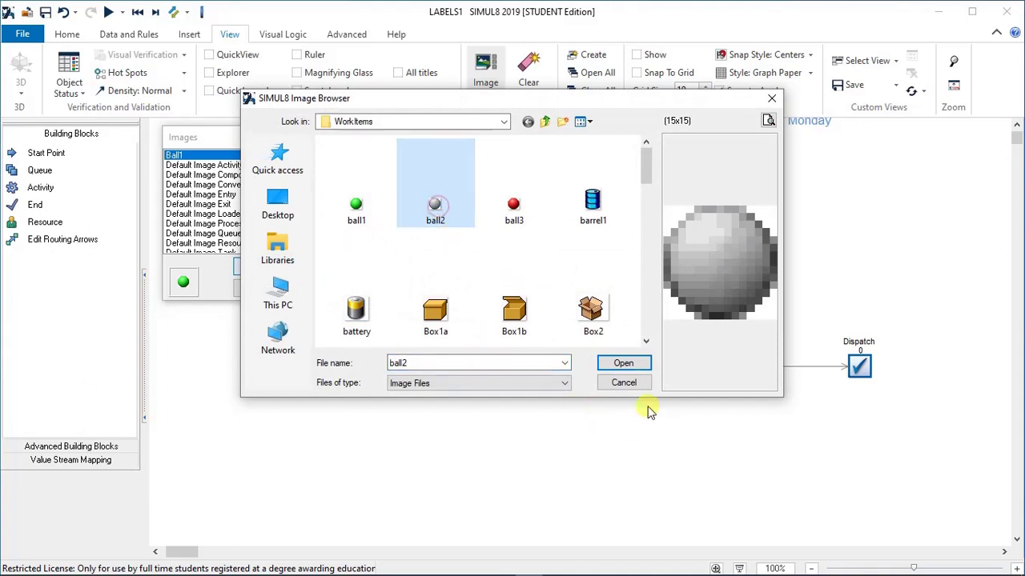
pyautogui.click(625, 364)
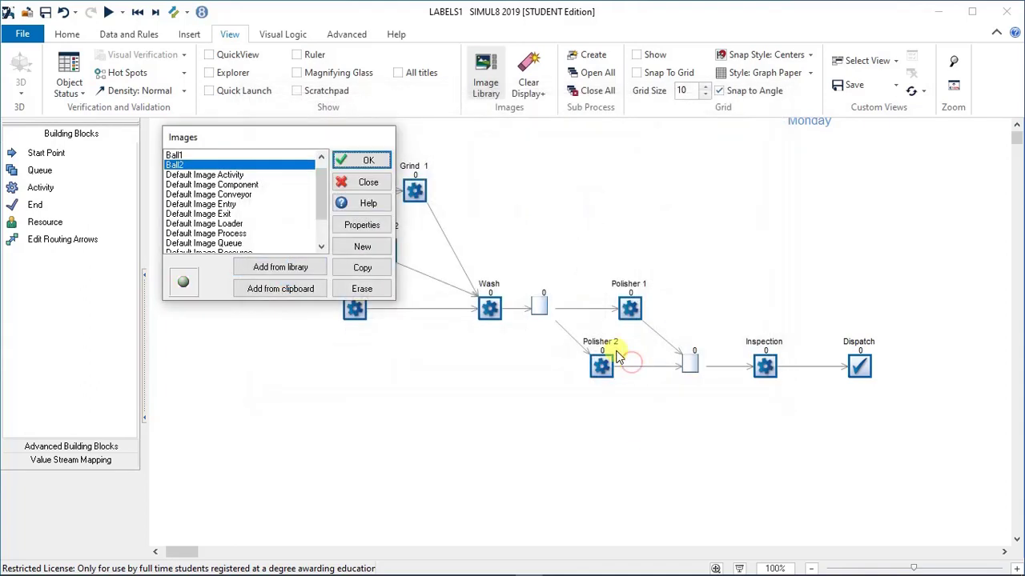
pyautogui.click(173, 155)
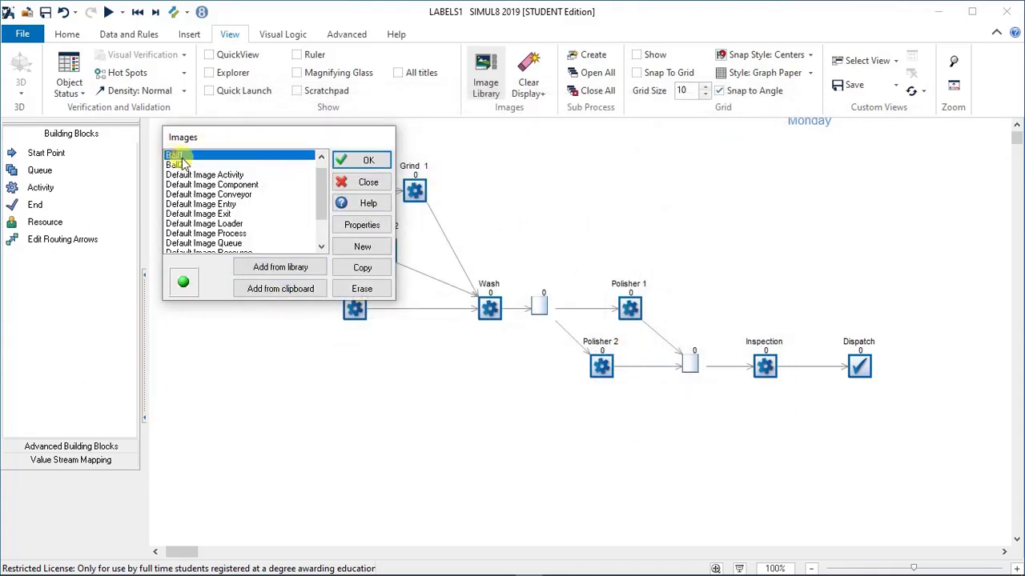
# Step: Rename the Ball1 image to GreenBall
pyautogui.click(365, 225)
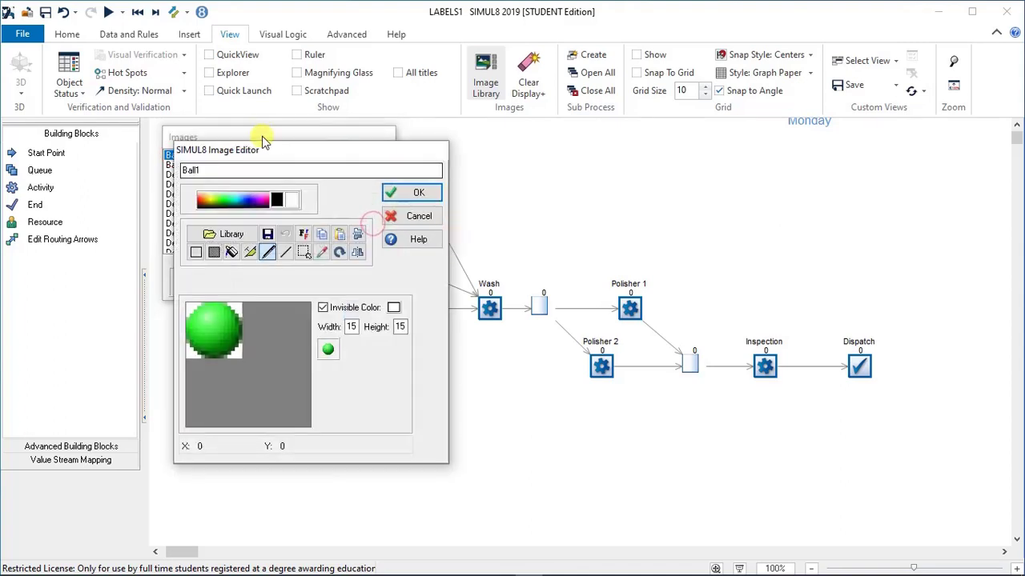
pyautogui.click(223, 169)
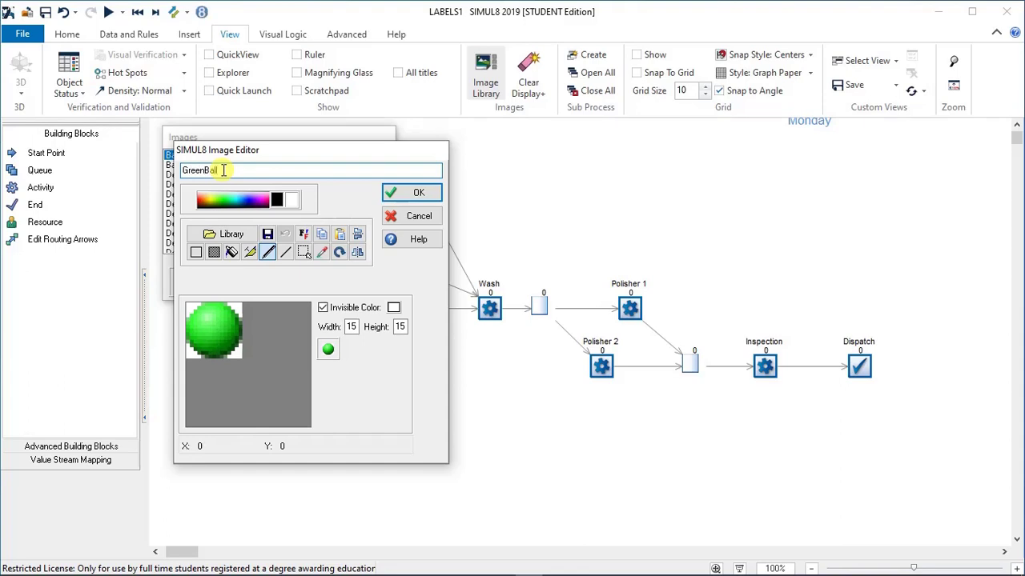
pyautogui.click(409, 193)
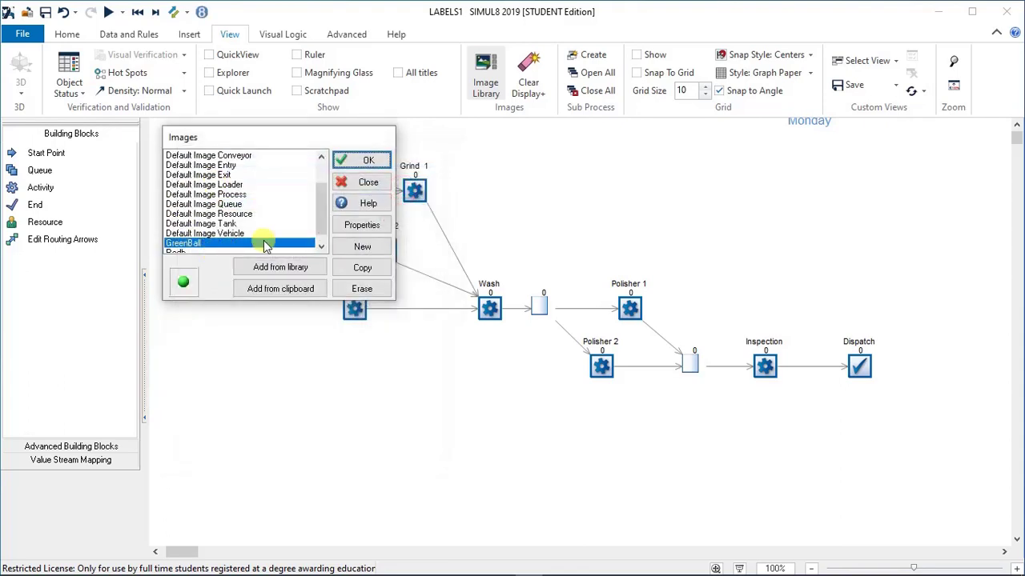
# Step: Rename the Ball2 image to BlueBall
pyautogui.scroll(2, 320, 198)
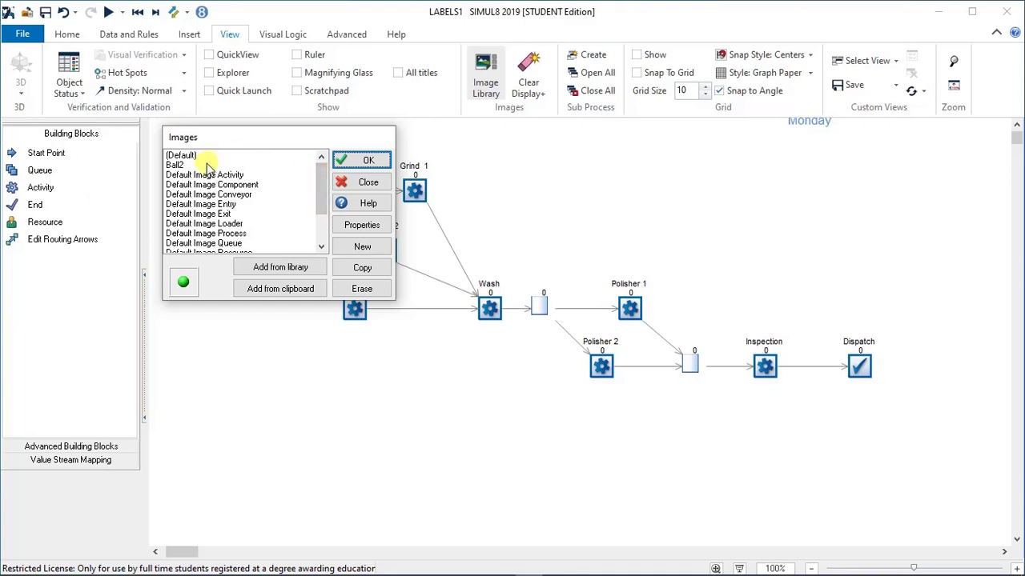
pyautogui.click(206, 165)
pyautogui.click(378, 226)
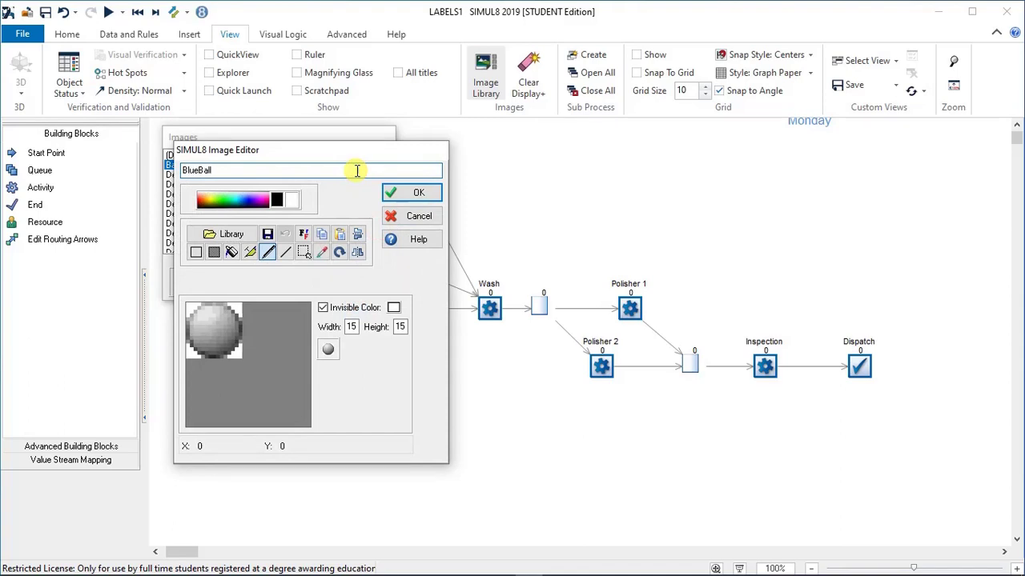
pyautogui.click(417, 192)
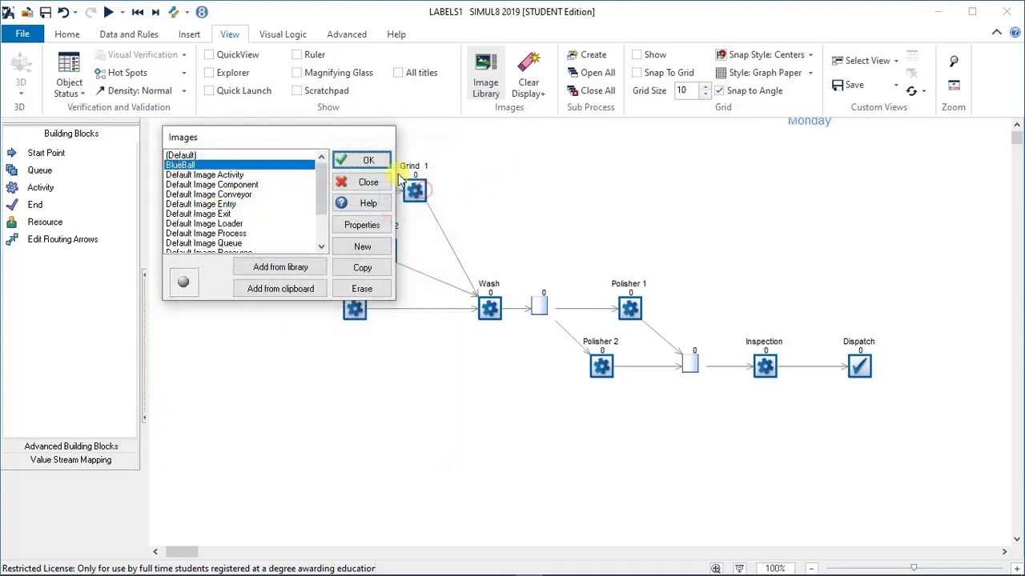
# Step: Close the Images dialog and select the Delivery start point
pyautogui.click(360, 161)
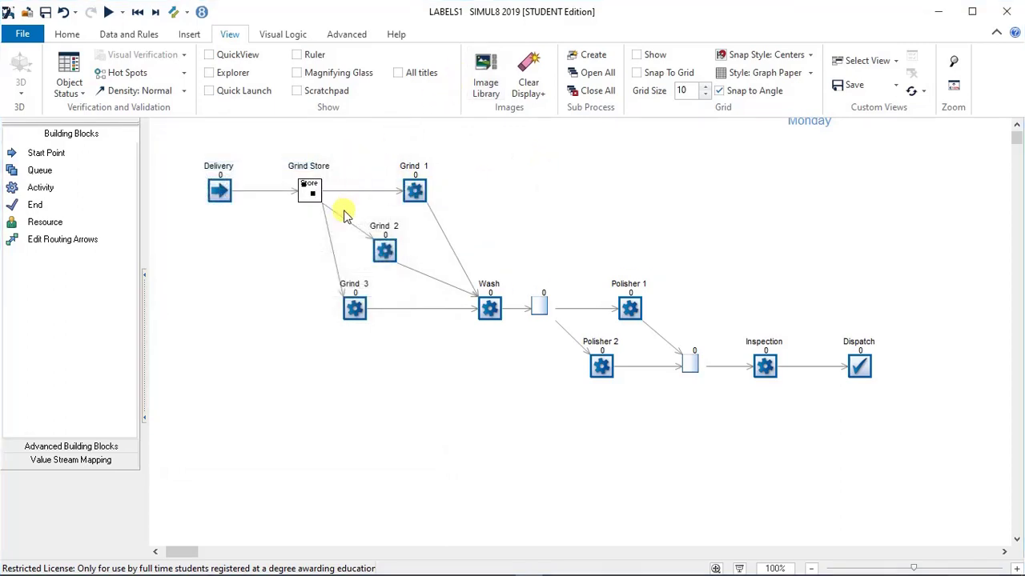
pyautogui.click(220, 200)
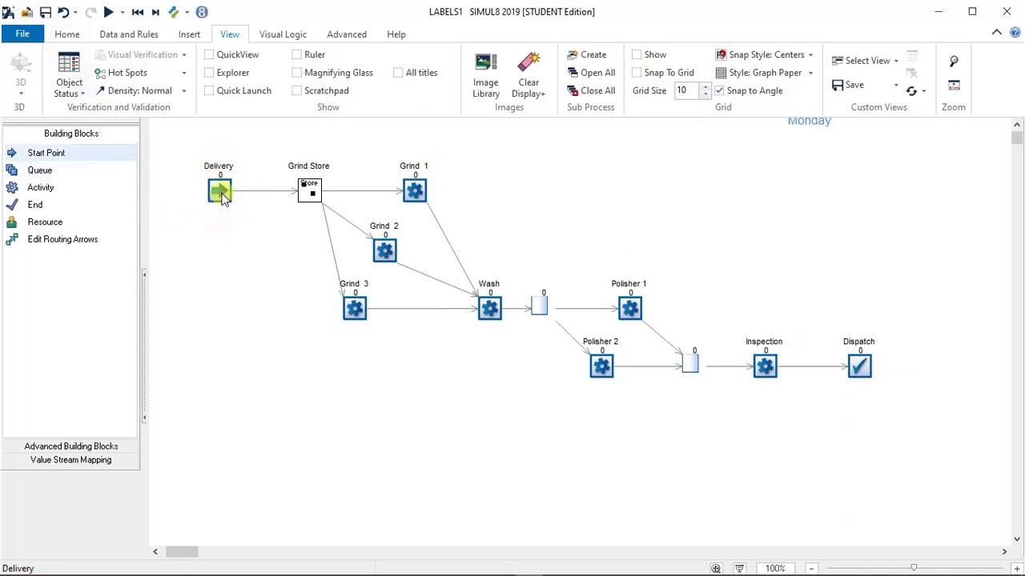
# Step: Open the Actions dialog of the Delivery start point's properties
pyautogui.click(220, 194)
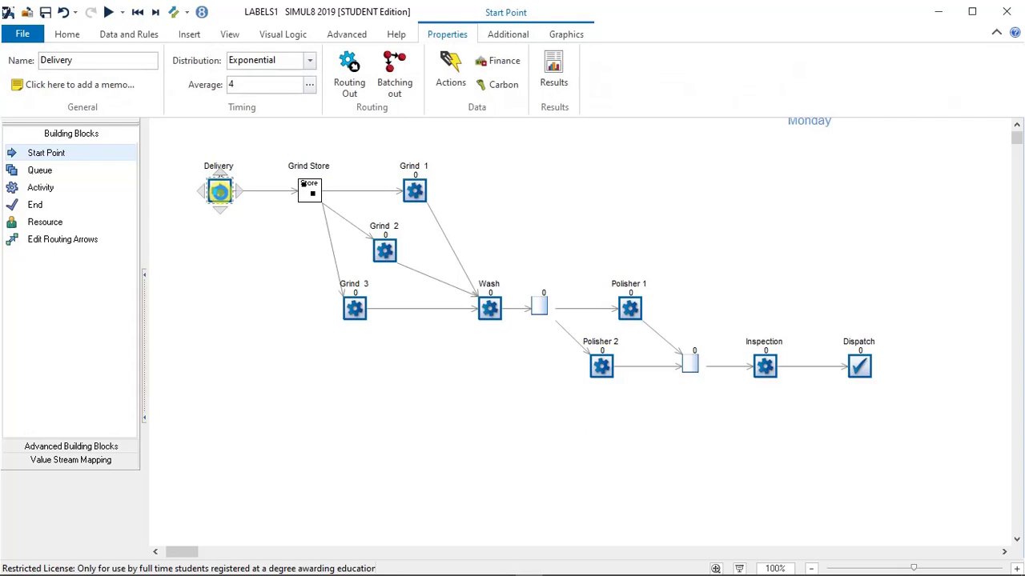
pyautogui.doubleClick(220, 194)
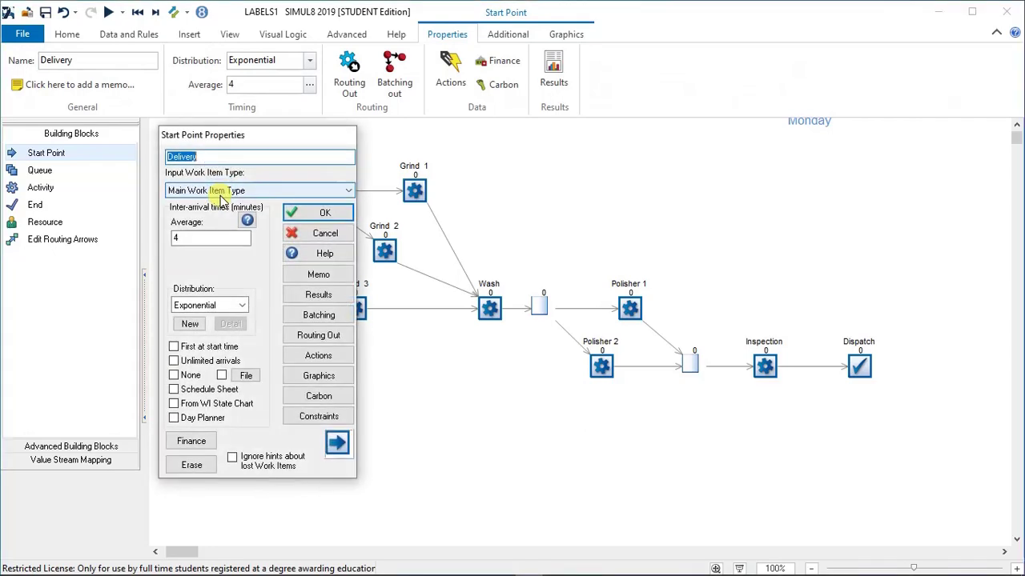
pyautogui.click(317, 357)
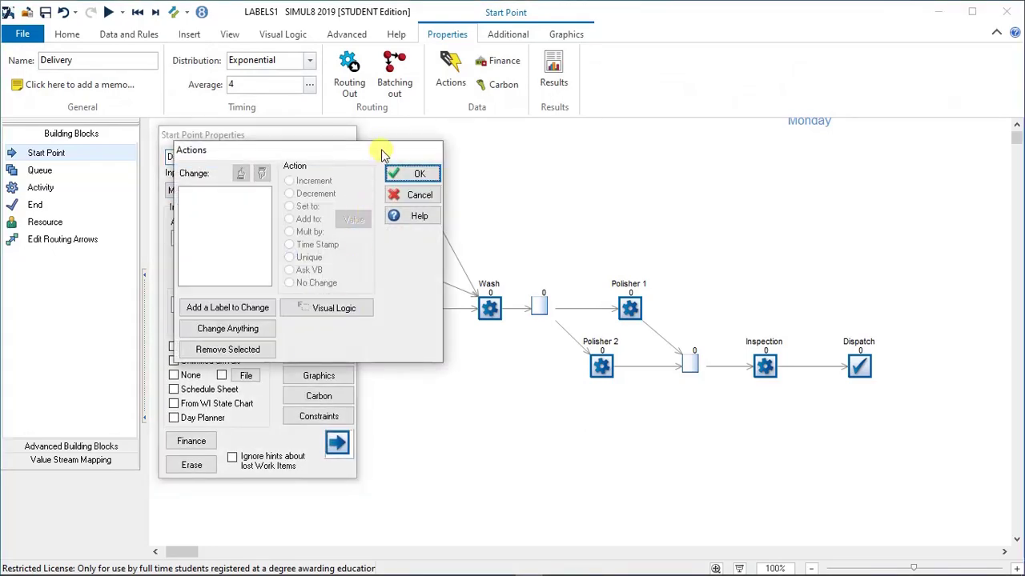
pyautogui.moveTo(381, 153); pyautogui.dragTo(566, 139)
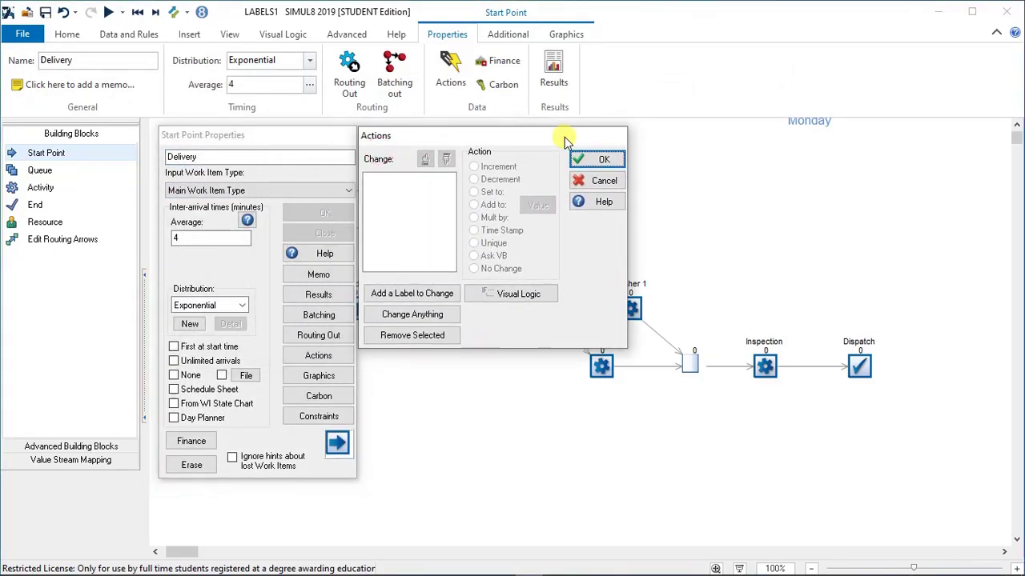
# Step: Create a new text label named Image and add it to Delivery's labels to change
pyautogui.click(414, 298)
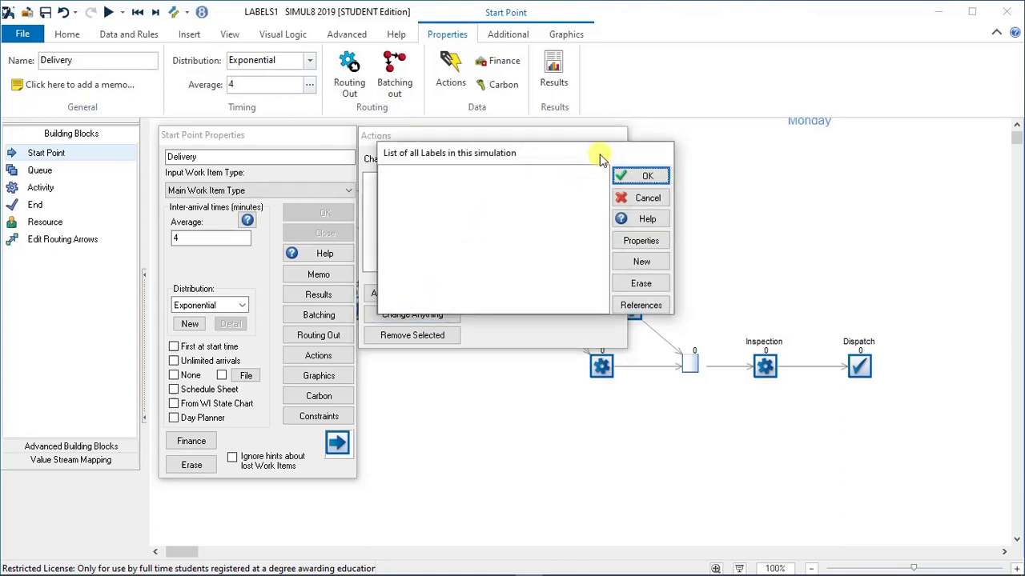
pyautogui.moveTo(599, 153); pyautogui.dragTo(854, 148)
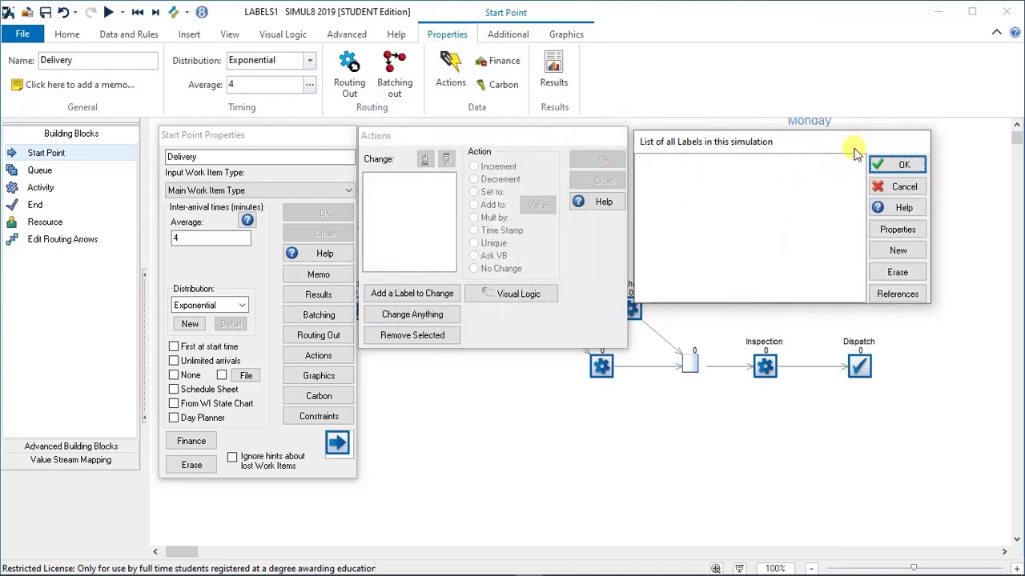
pyautogui.click(892, 252)
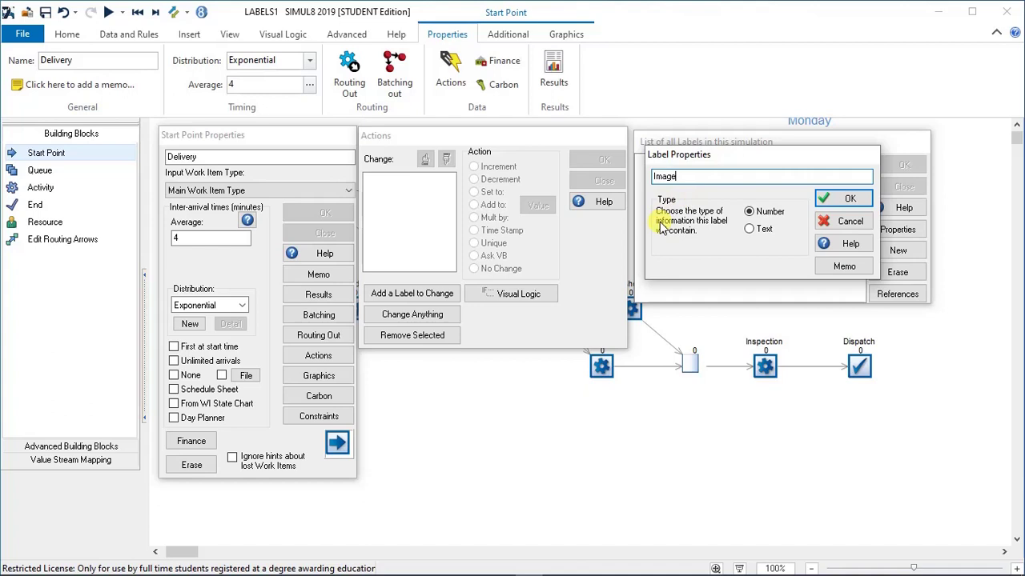
pyautogui.click(749, 229)
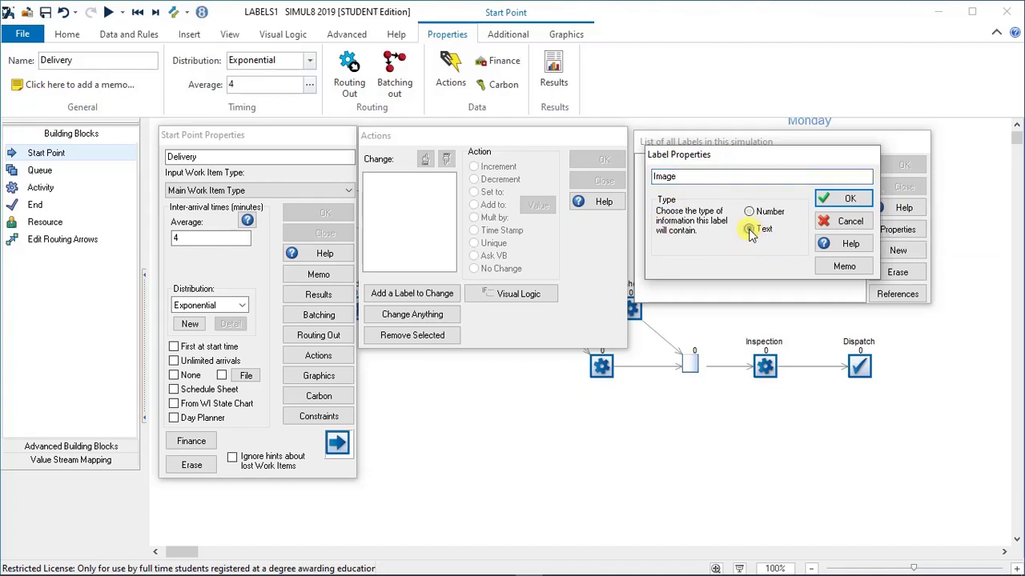
pyautogui.click(846, 200)
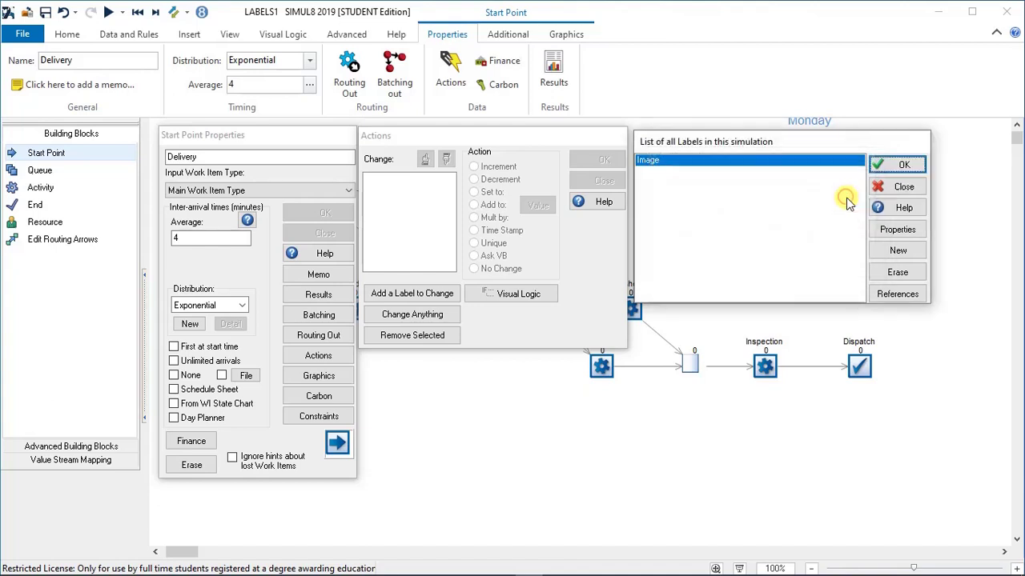
pyautogui.click(904, 165)
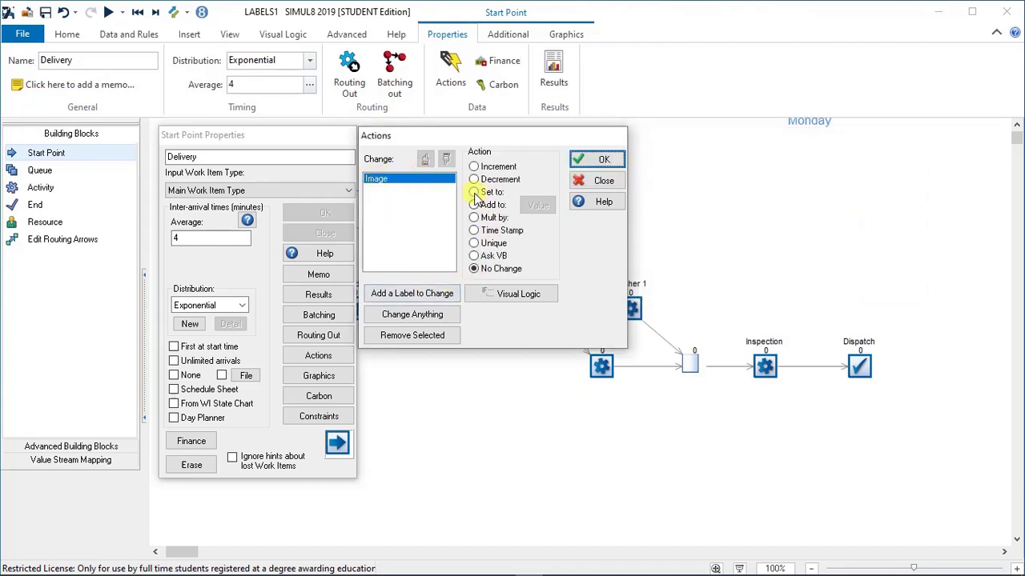
# Step: Set Delivery's Image label to the text GreenBall and close the Actions and Start Point dialogs
pyautogui.click(474, 193)
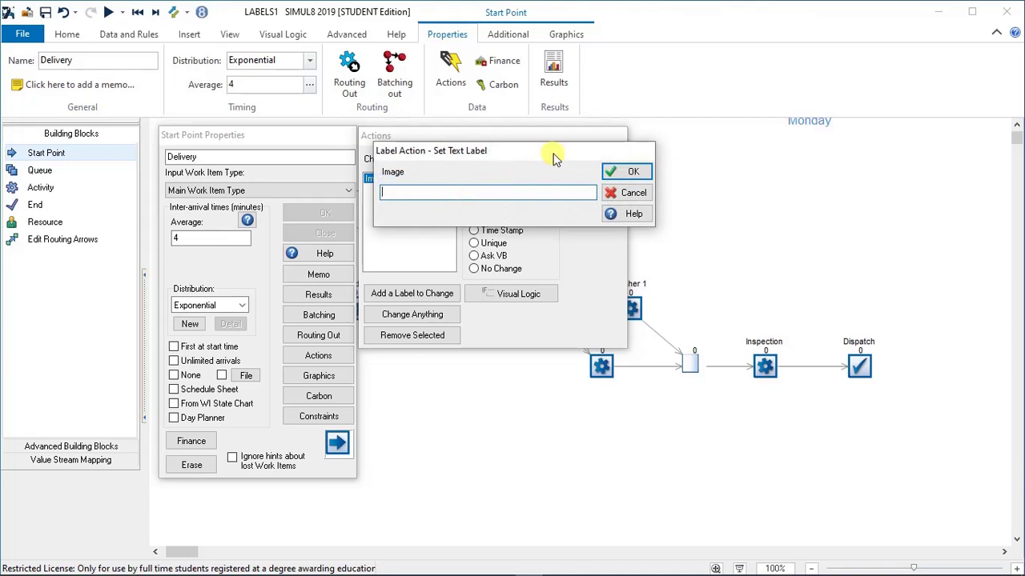
pyautogui.moveTo(557, 158); pyautogui.dragTo(810, 144)
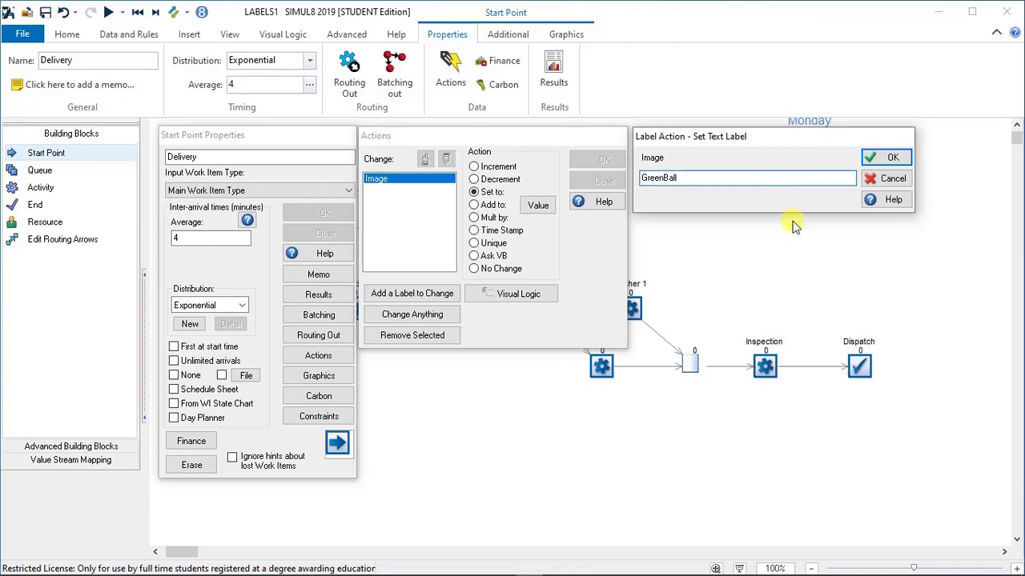
pyautogui.click(889, 157)
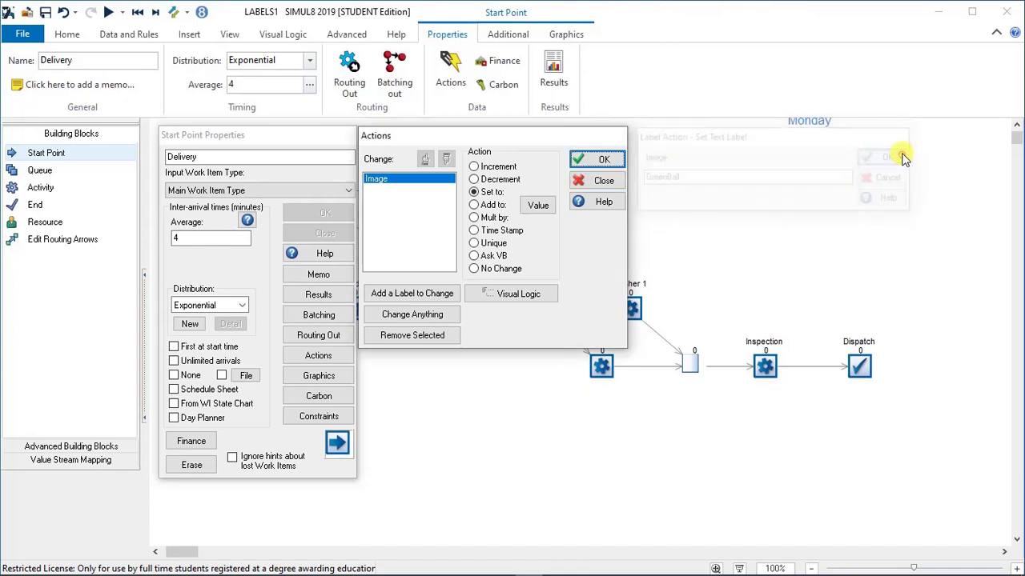
pyautogui.click(597, 161)
pyautogui.click(320, 215)
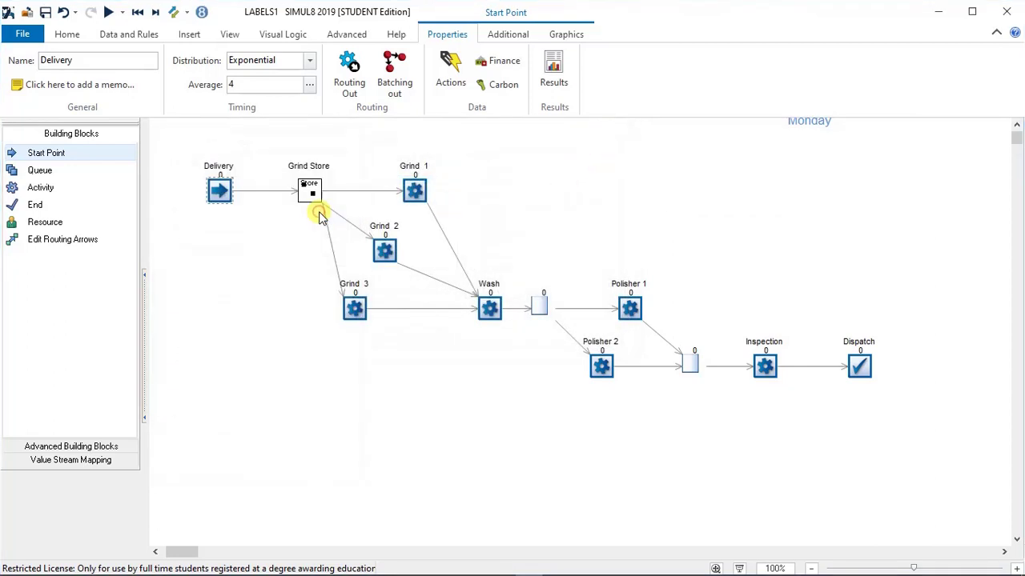
# Step: Lower the run speed, run the simulation, and pause it with 7 items at Delivery
pyautogui.click(68, 36)
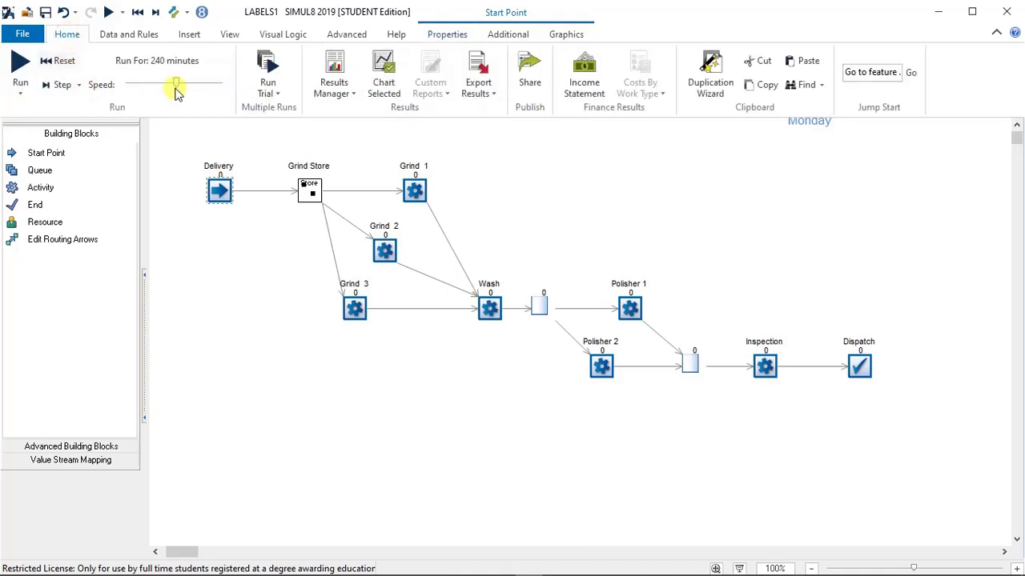
pyautogui.moveTo(177, 82); pyautogui.dragTo(135, 83)
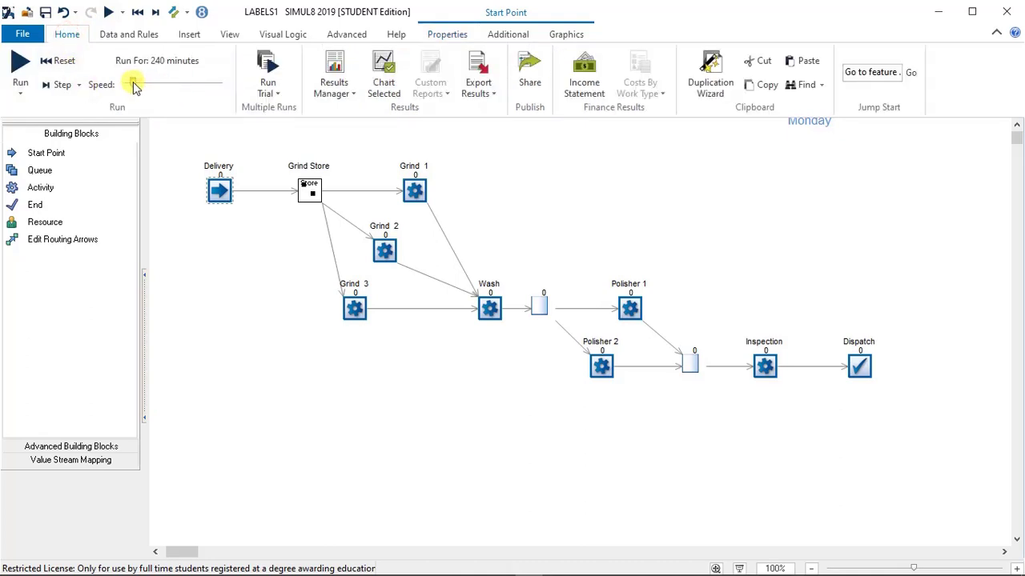
pyautogui.click(20, 64)
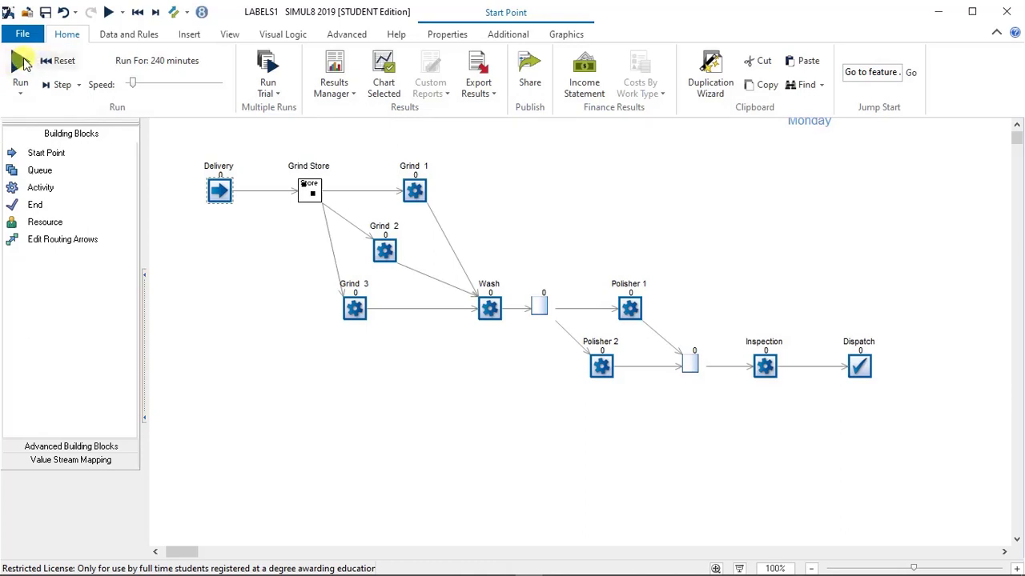
pyautogui.click(22, 64)
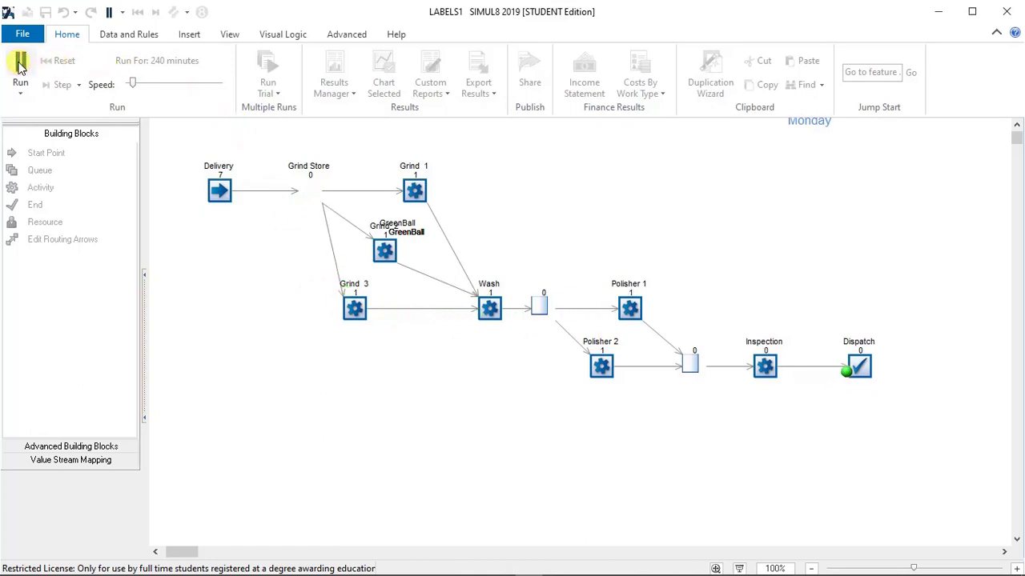
pyautogui.click(20, 64)
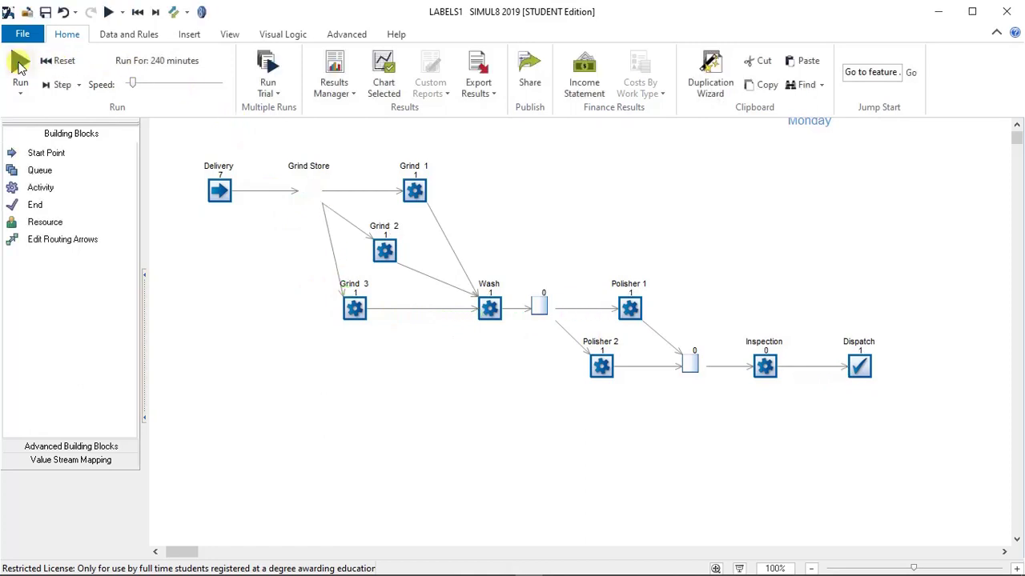
# Step: Make the Wash activity set the Image label to the text BlueBall and save its actions
pyautogui.doubleClick(491, 312)
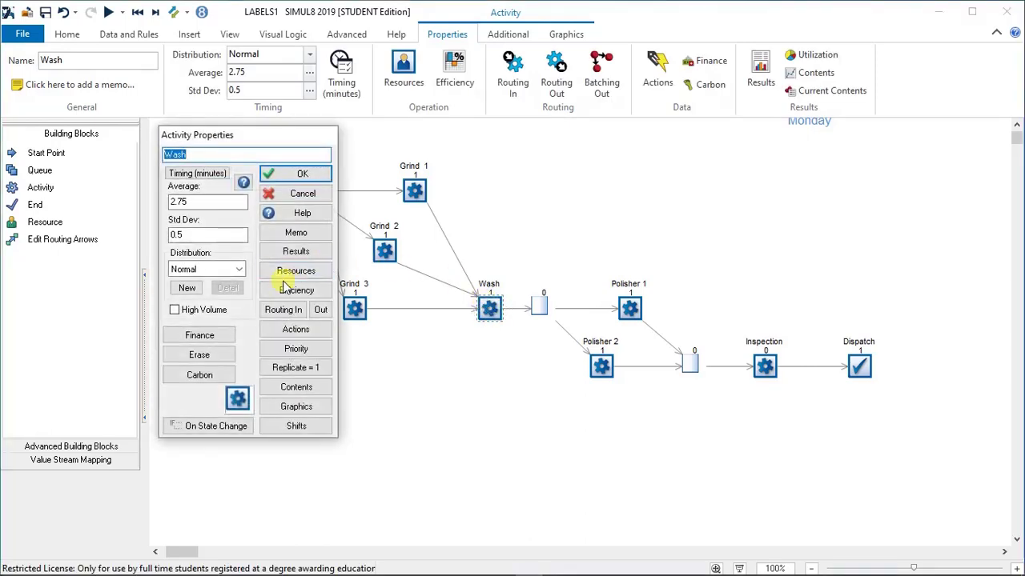
pyautogui.click(295, 329)
pyautogui.moveTo(381, 152); pyautogui.dragTo(566, 148)
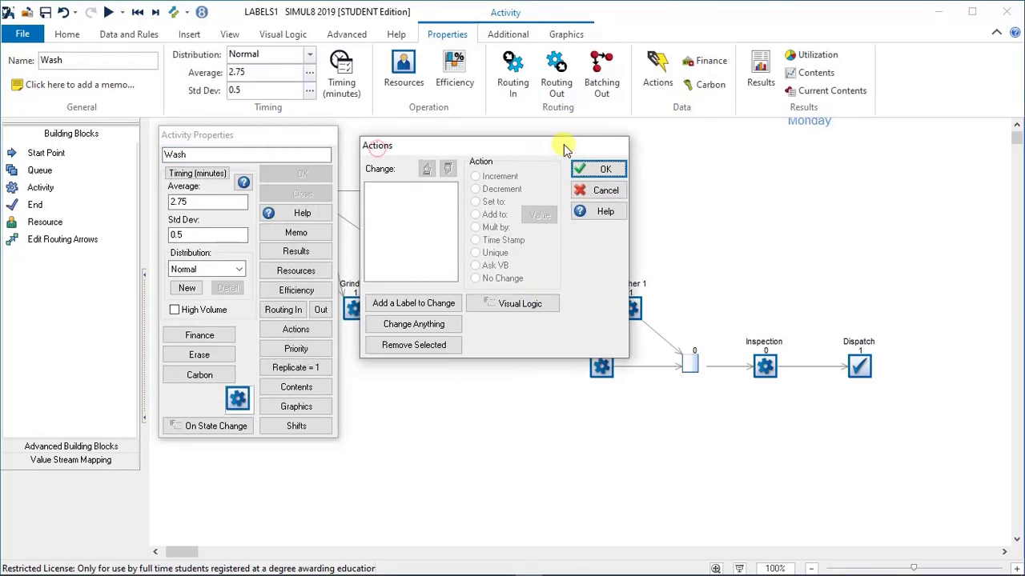
pyautogui.click(437, 307)
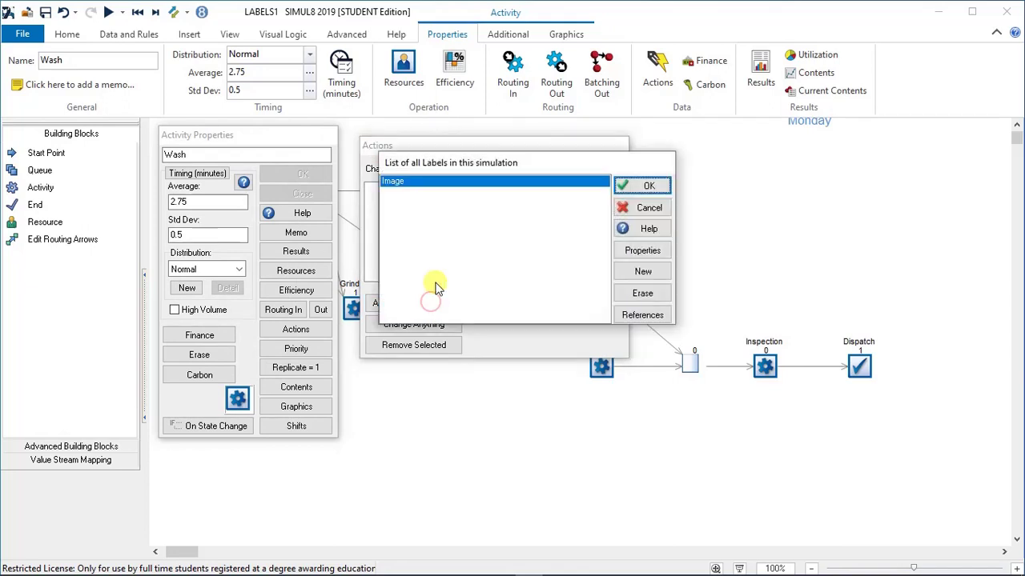
pyautogui.click(476, 184)
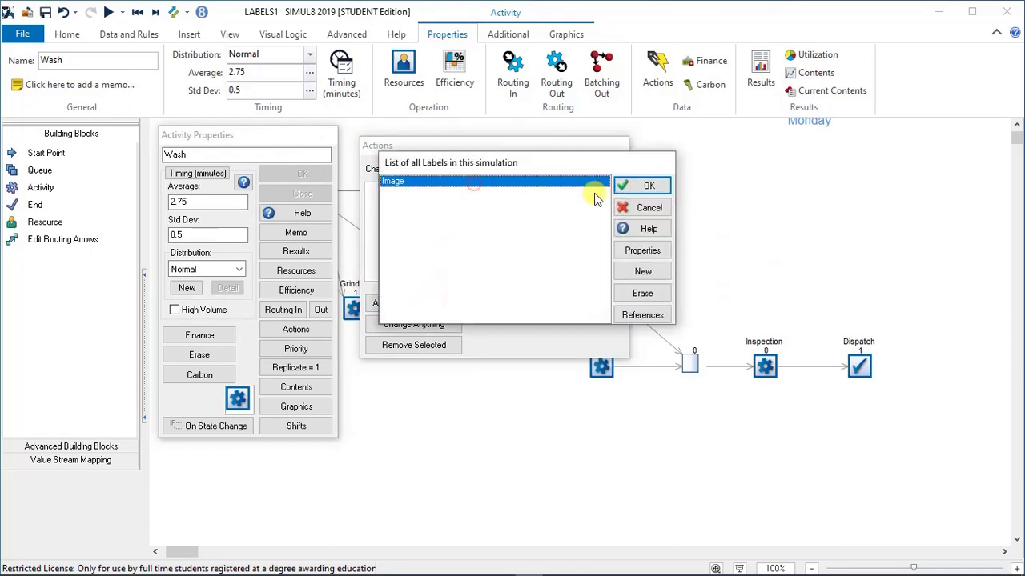
pyautogui.click(647, 185)
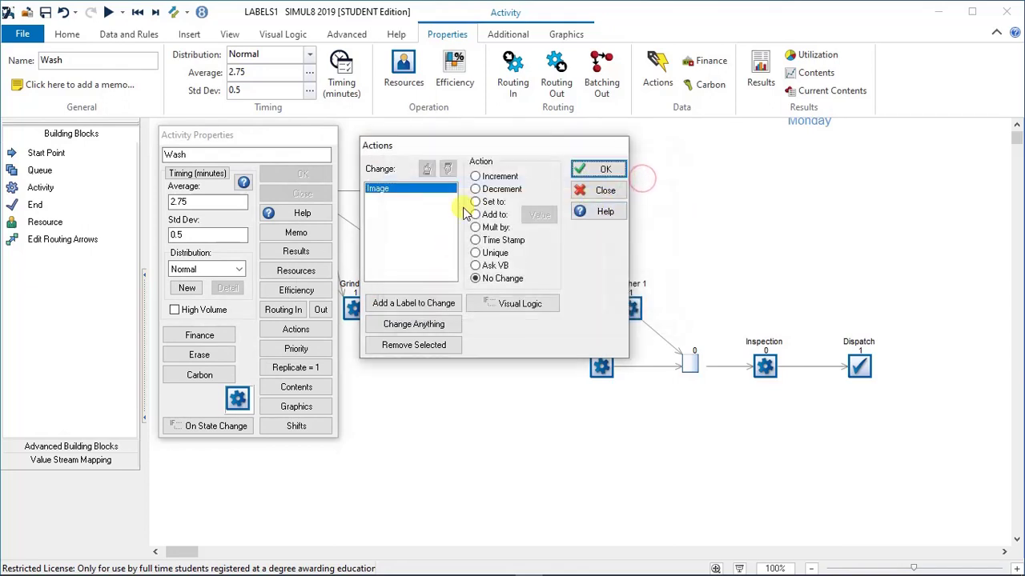
pyautogui.click(495, 203)
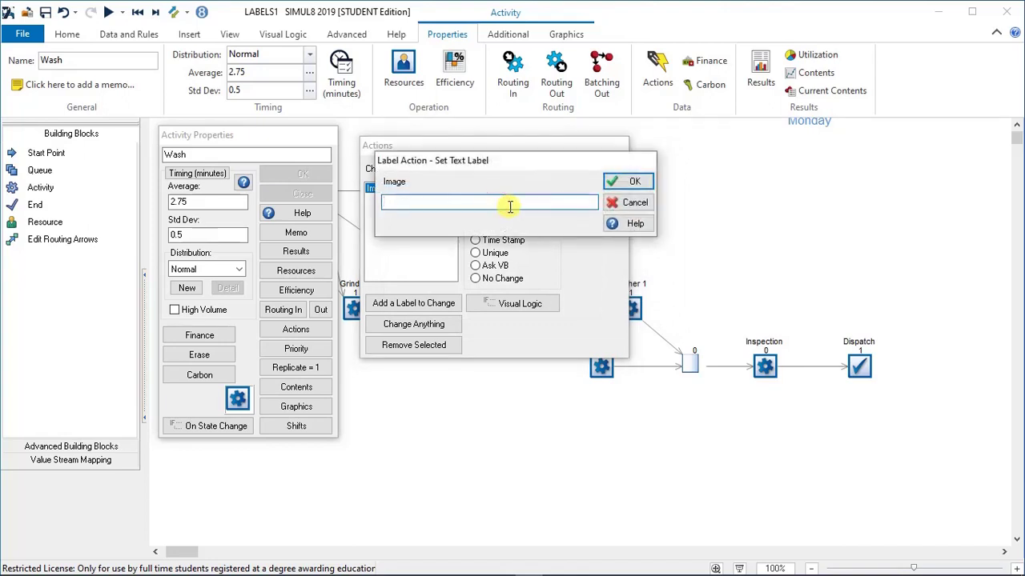
pyautogui.write('BlueBall')
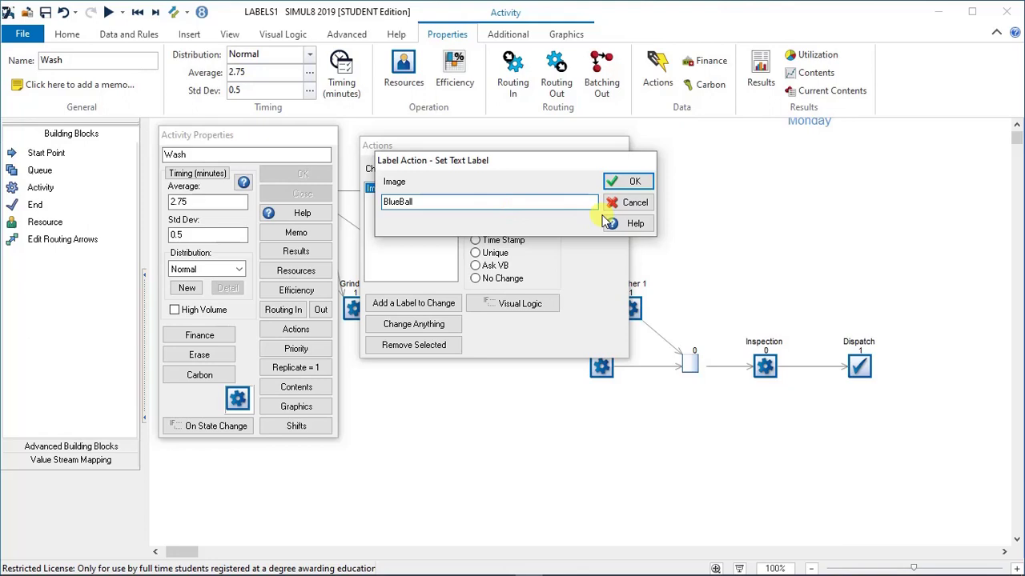
pyautogui.click(626, 182)
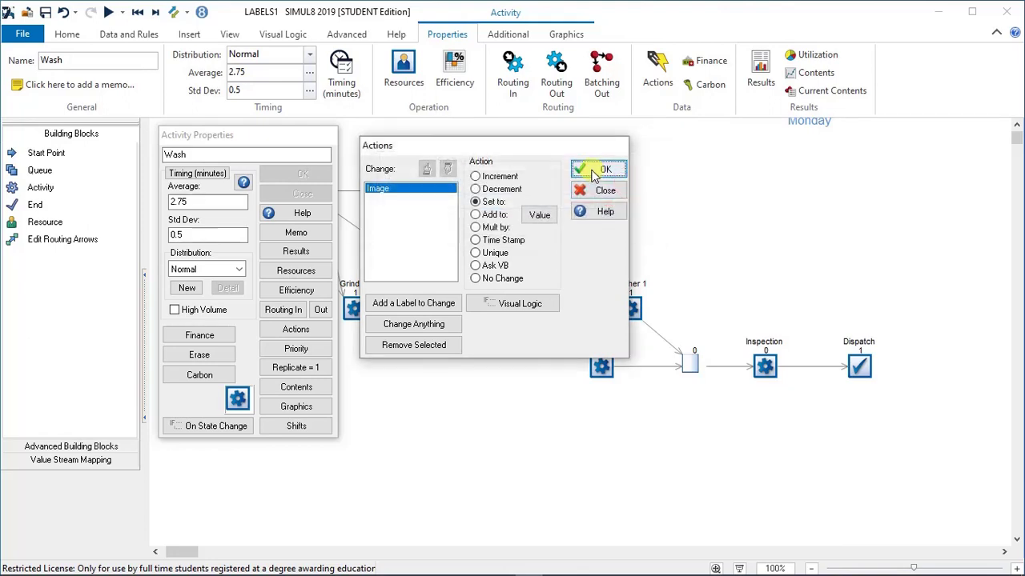
pyautogui.click(598, 170)
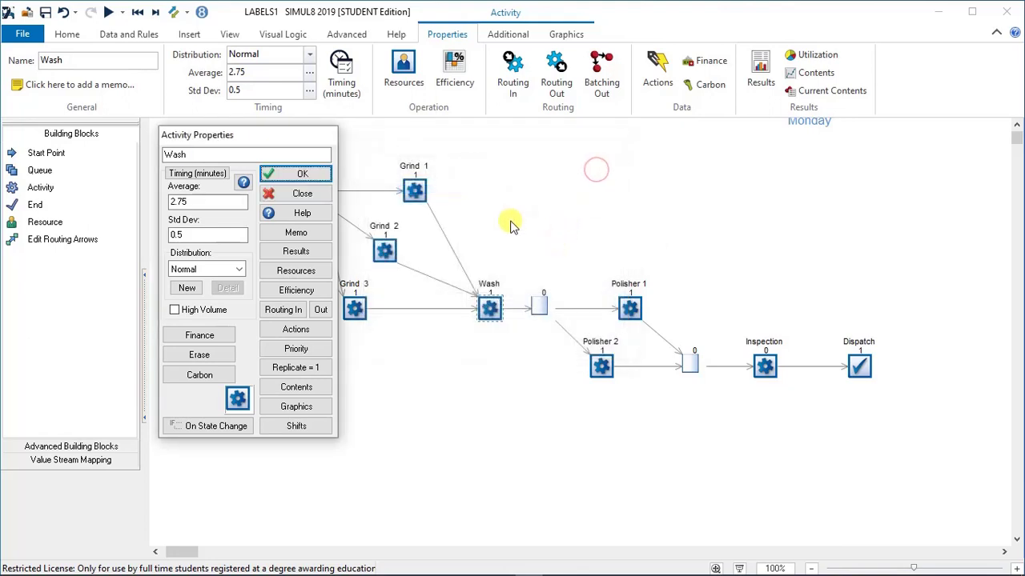
# Step: Close Wash's properties, reset the simulation to zero, and run it again
pyautogui.click(302, 174)
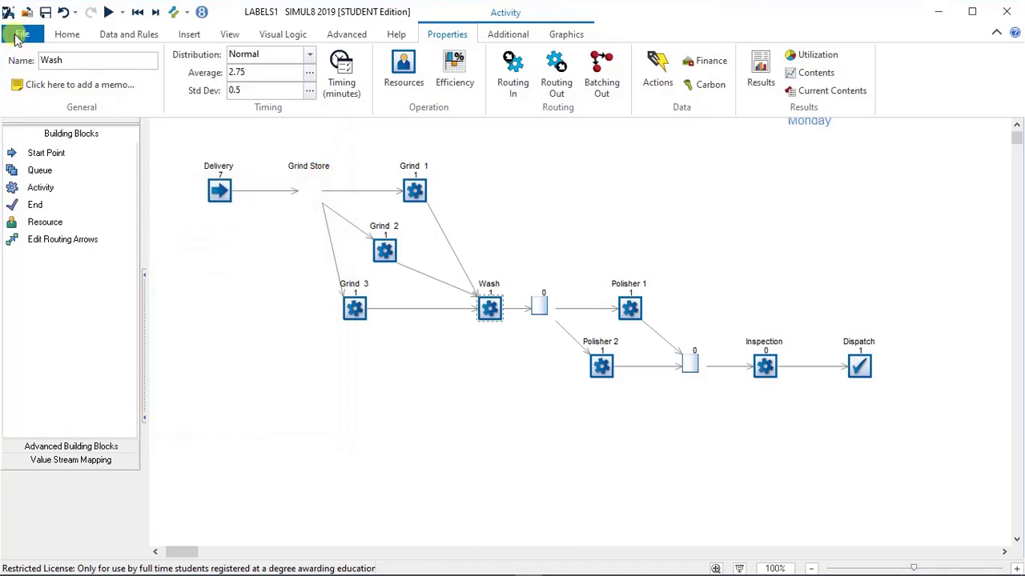
pyautogui.click(67, 34)
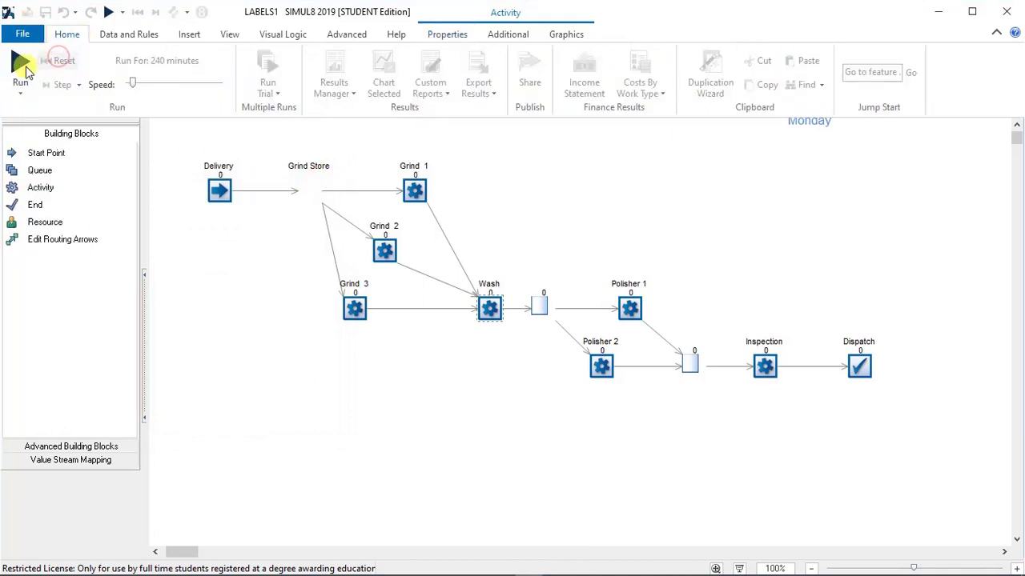
pyautogui.click(57, 60)
pyautogui.click(22, 67)
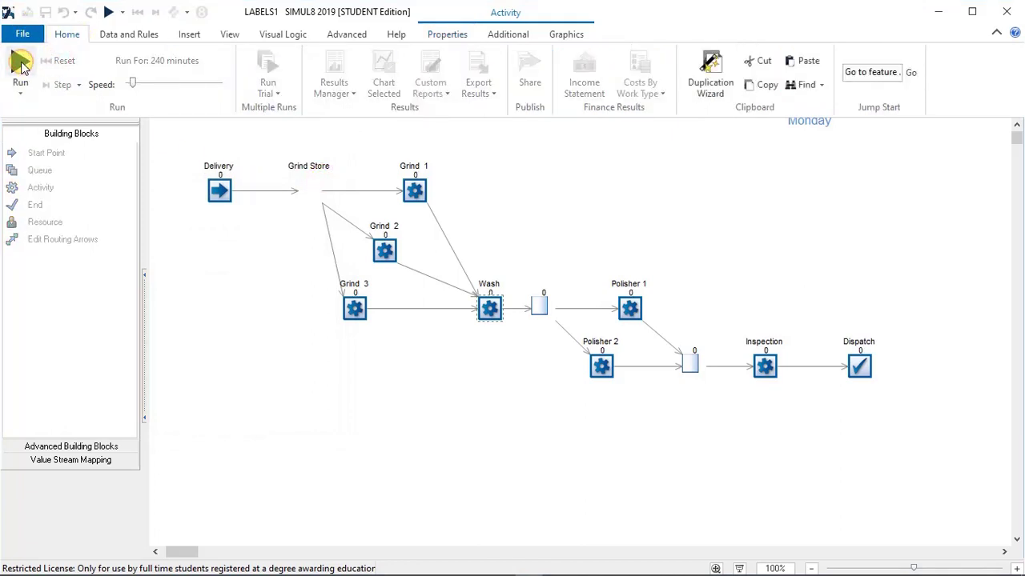